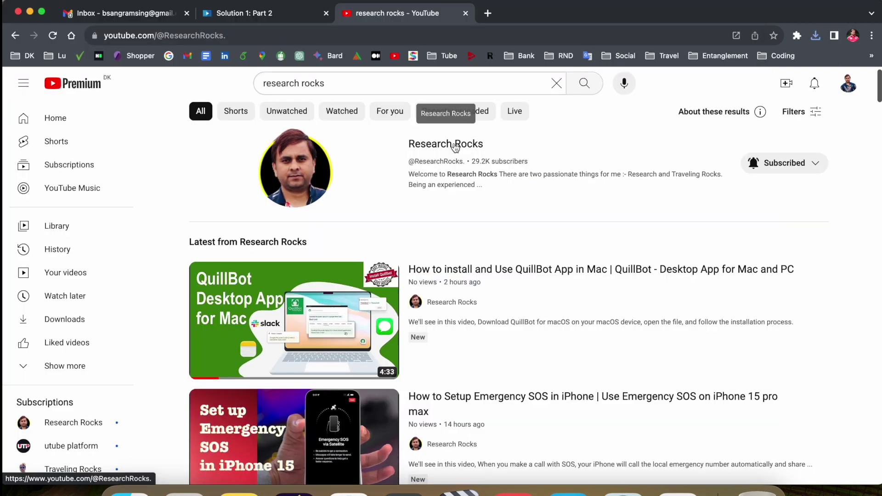
# - Open the Research Rocks channel page from the YouTube results
pyautogui.click(455, 148)
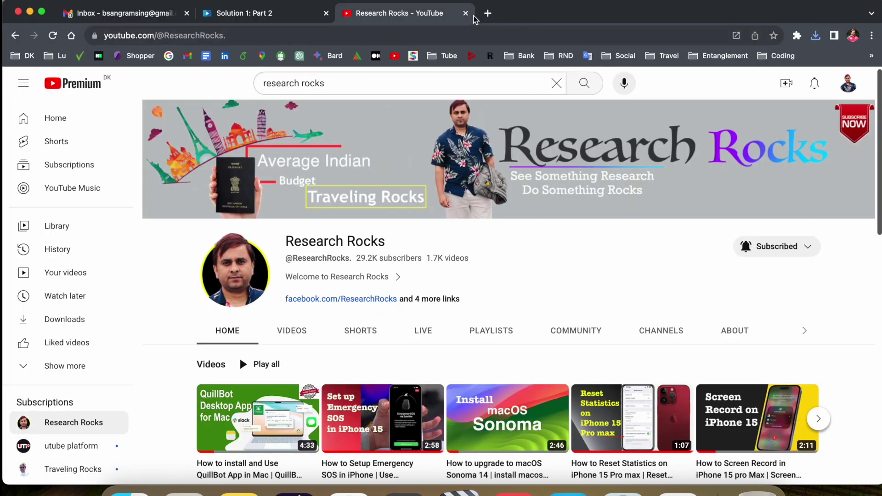
# - Search Google for quillbot in a new tab and download the QuillBot for macOS installer
pyautogui.click(489, 14)
pyautogui.click(390, 300)
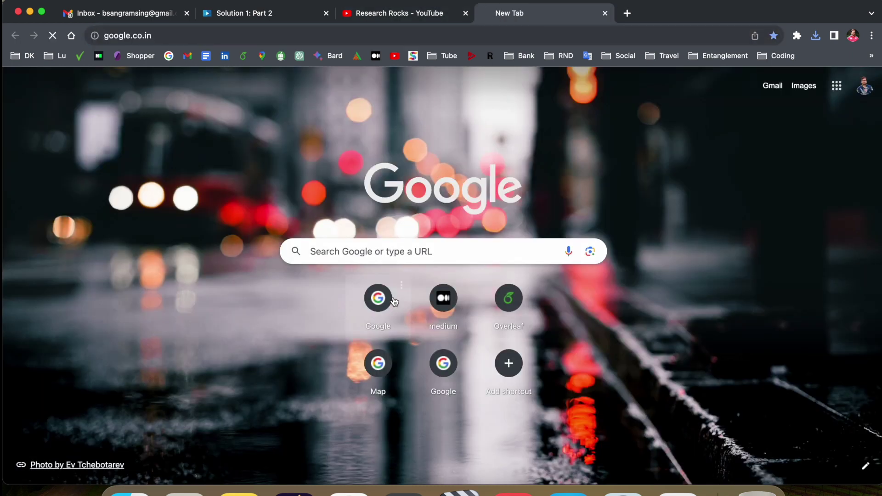
pyautogui.write('q')
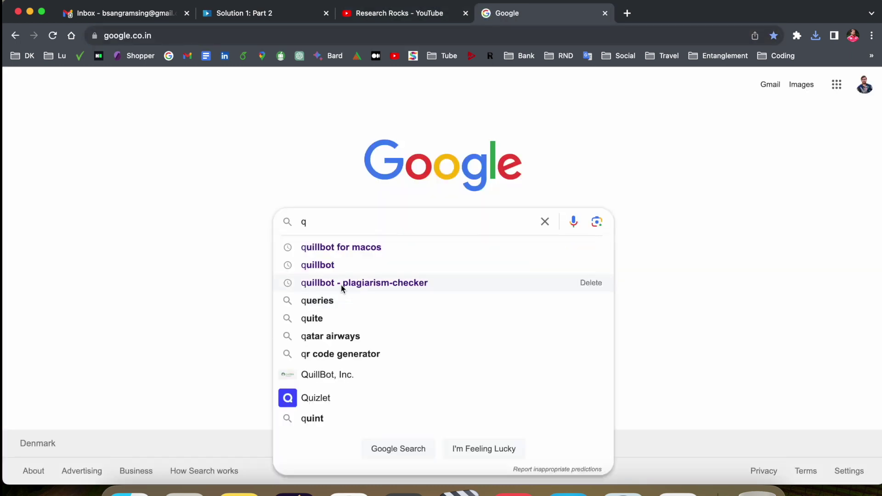
pyautogui.write('uillbot')
pyautogui.press('Return')
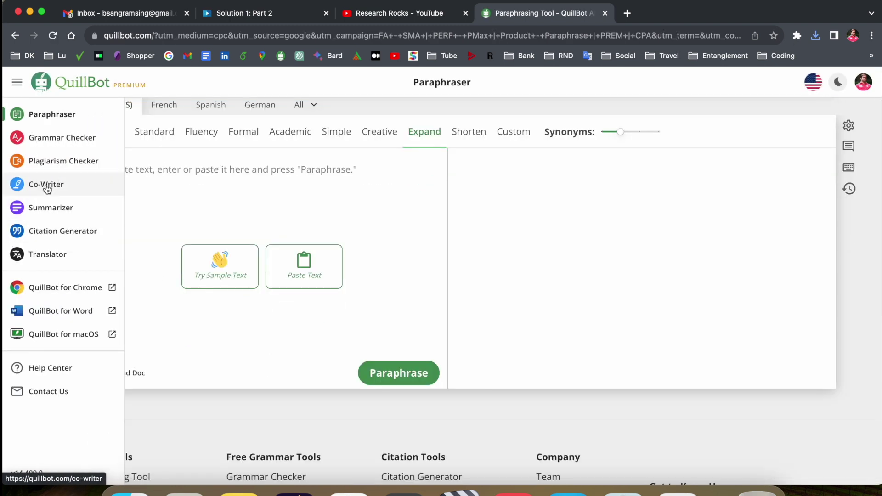
pyautogui.click(95, 338)
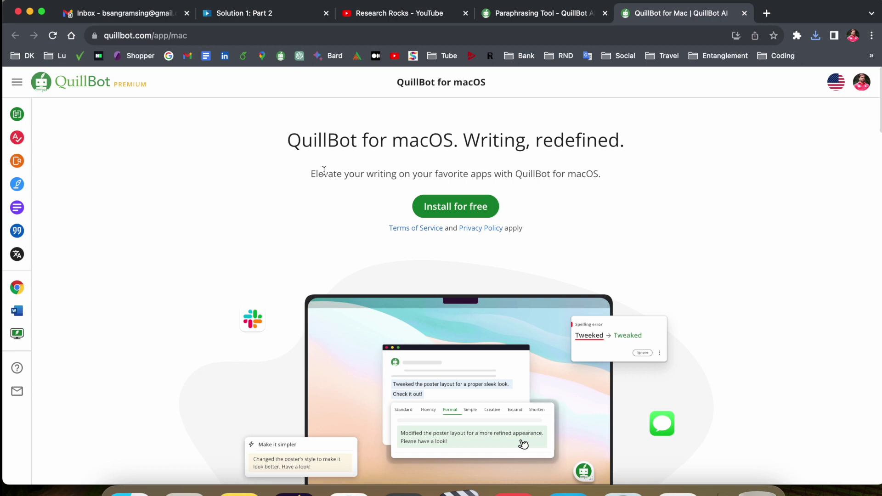
pyautogui.scroll(-3, 324, 171)
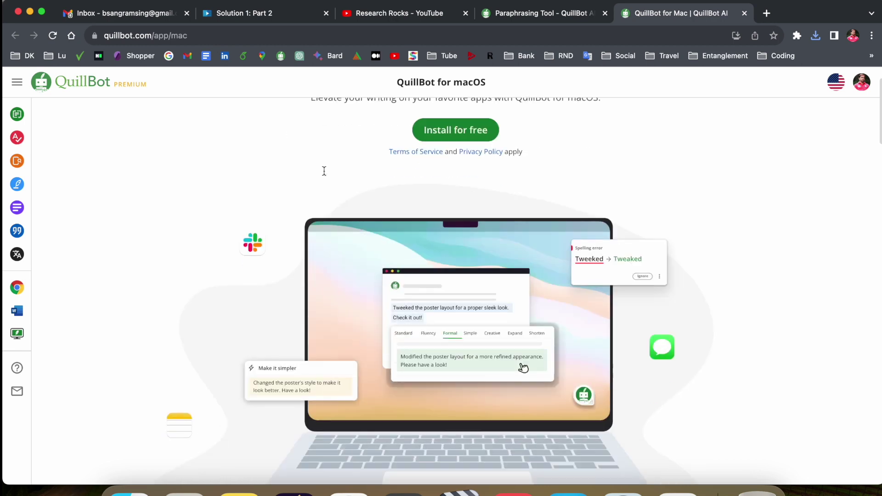
pyautogui.scroll(3, 196, 258)
pyautogui.click(456, 206)
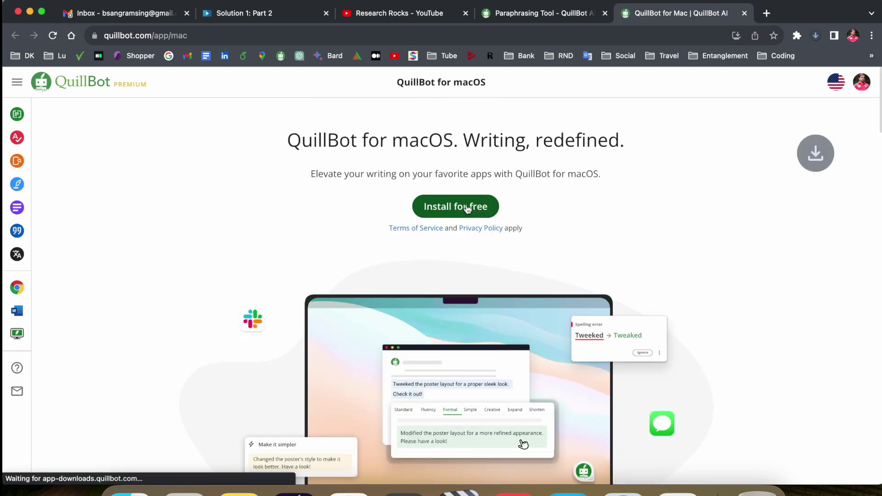
# - Reveal QuillBot-1.0.0.dmg in Finder's Downloads and open the disk image
pyautogui.click(817, 38)
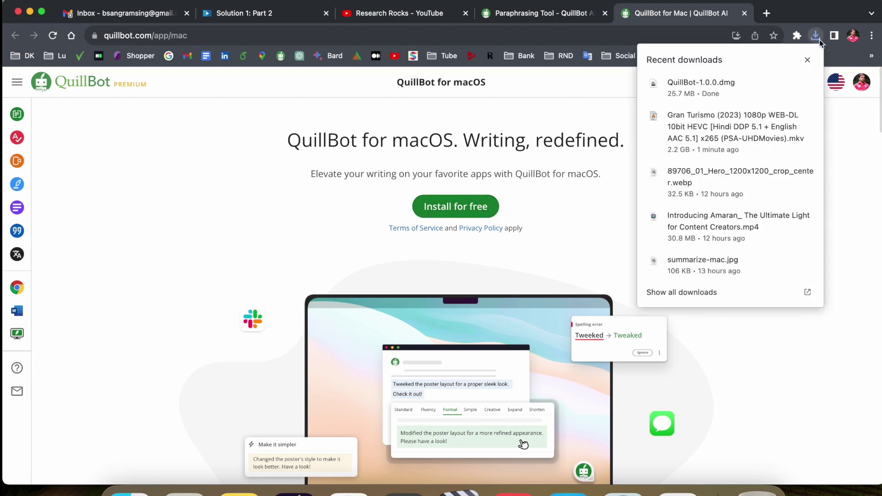
pyautogui.click(791, 82)
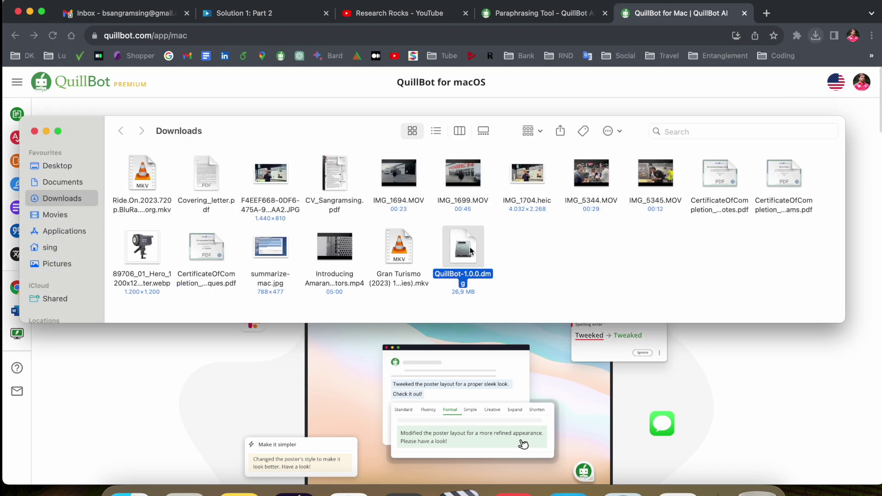
pyautogui.doubleClick(471, 252)
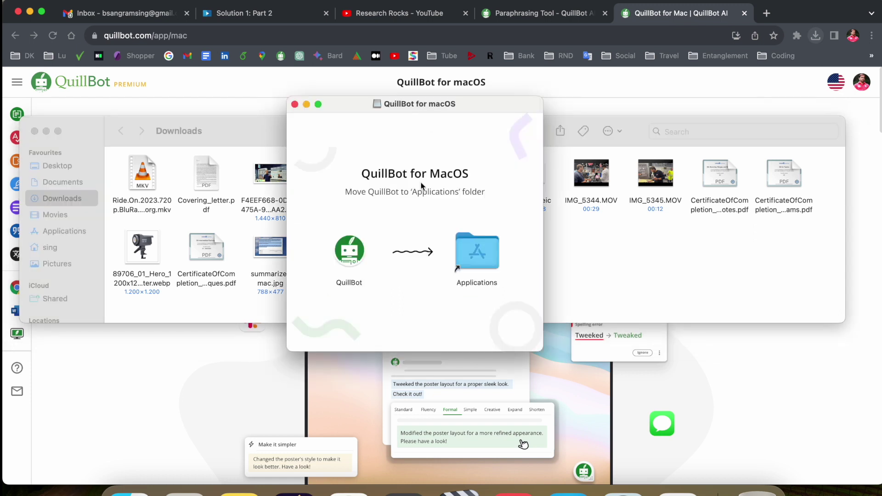
# - Copy QuillBot into Applications, close the installer, and show Launchpad
pyautogui.click(365, 255)
pyautogui.moveTo(366, 255); pyautogui.dragTo(478, 251)
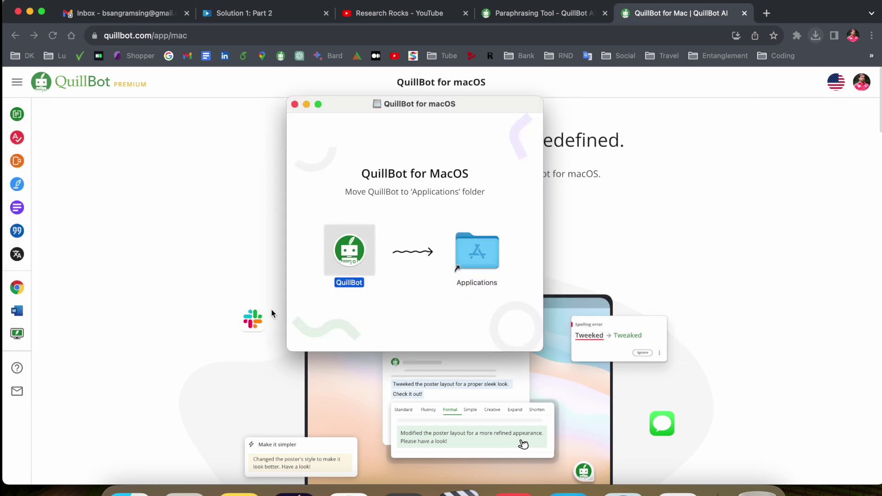
pyautogui.click(244, 282)
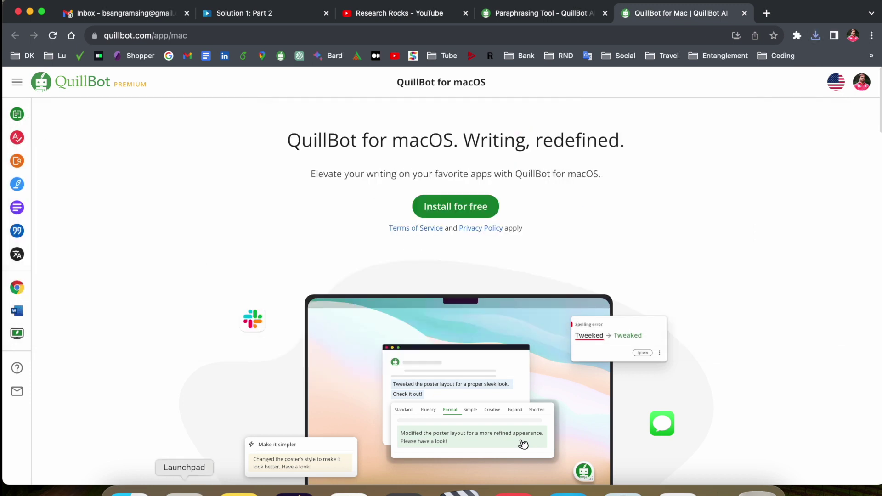
pyautogui.click(185, 493)
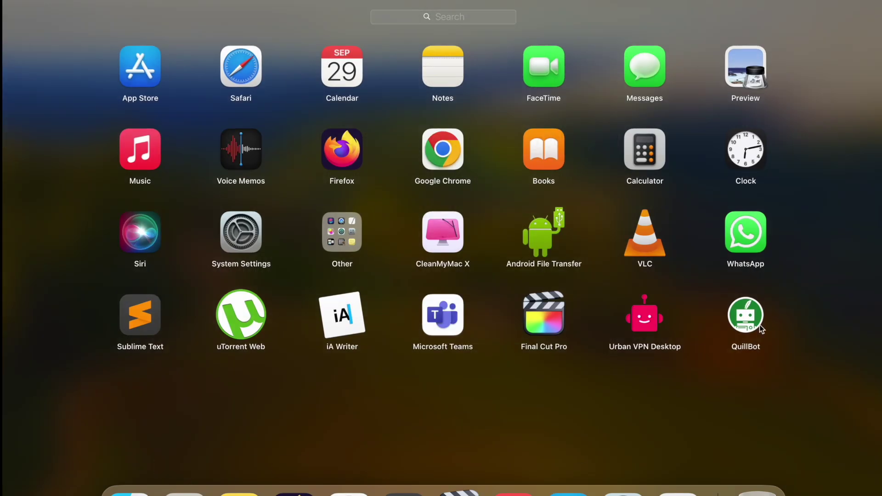
# - Launch QuillBot from Launchpad and confirm opening the downloaded app
pyautogui.click(746, 315)
pyautogui.click(478, 216)
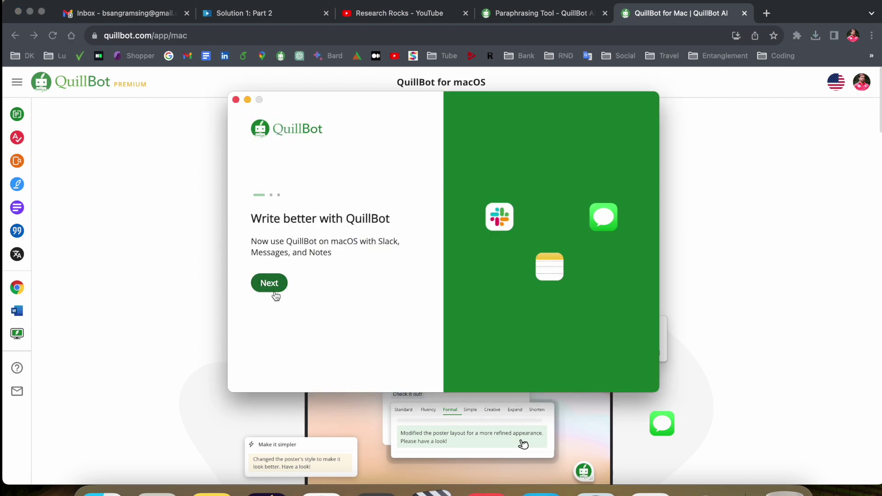
pyautogui.moveTo(409, 95)
pyautogui.mouseDown()
pyautogui.moveTo(434, 116)
pyautogui.moveTo(370, 109)
pyautogui.mouseUp()
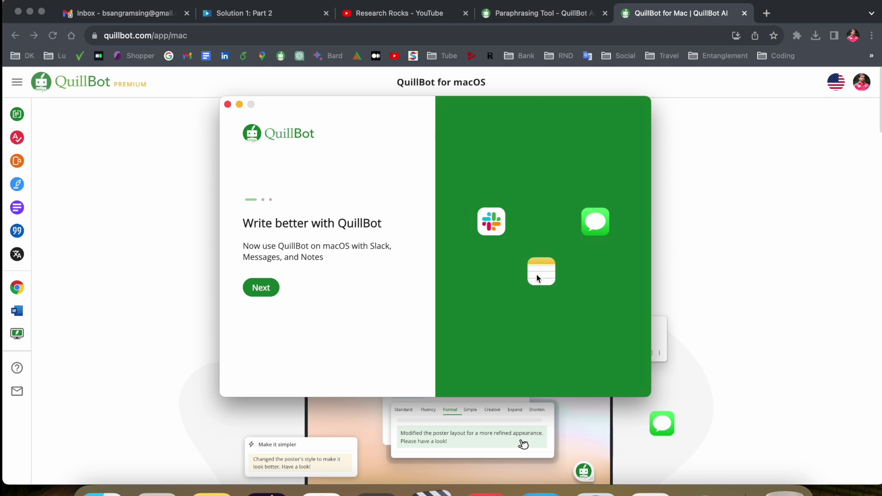
# - Advance past the grammar and rewrite-mode slides to the accessibility permissions step
pyautogui.click(261, 295)
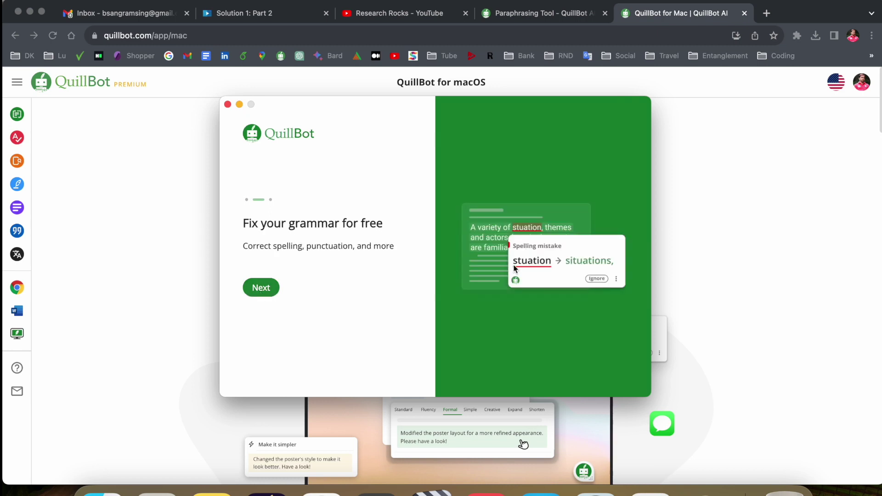
pyautogui.click(269, 290)
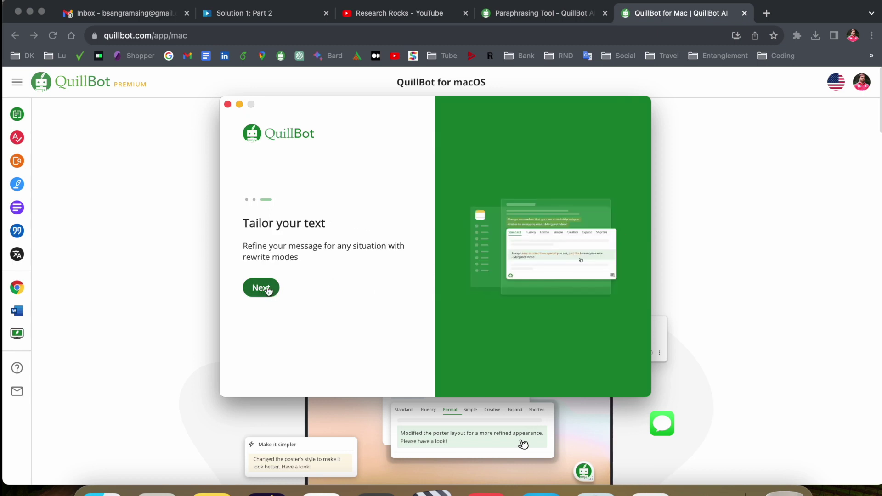
pyautogui.click(268, 290)
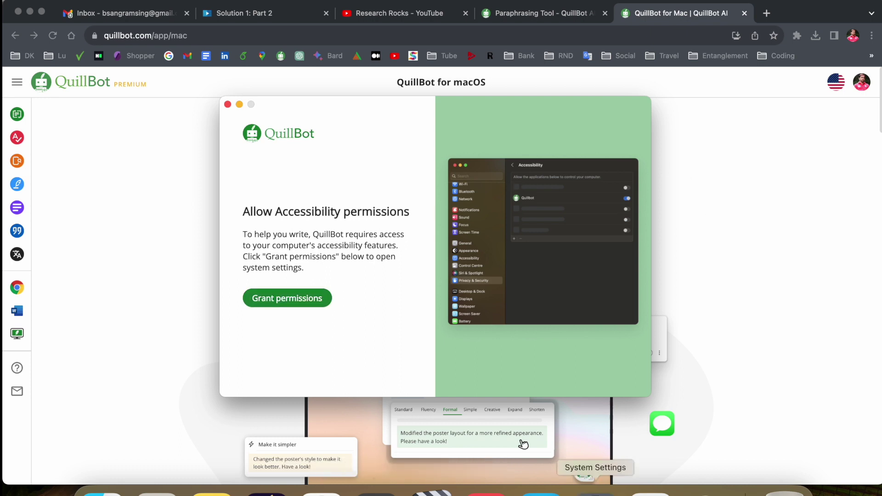
pyautogui.click(584, 476)
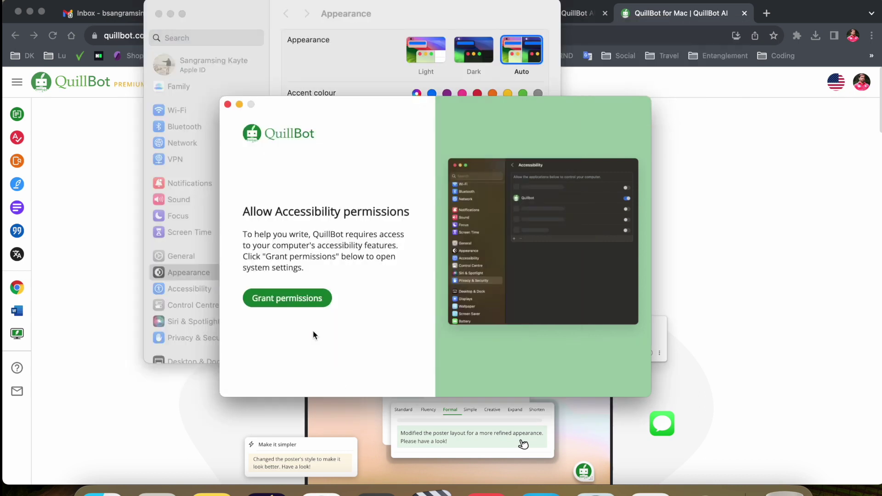
# - Switch on QuillBot under Privacy & Security > Accessibility
pyautogui.click(293, 301)
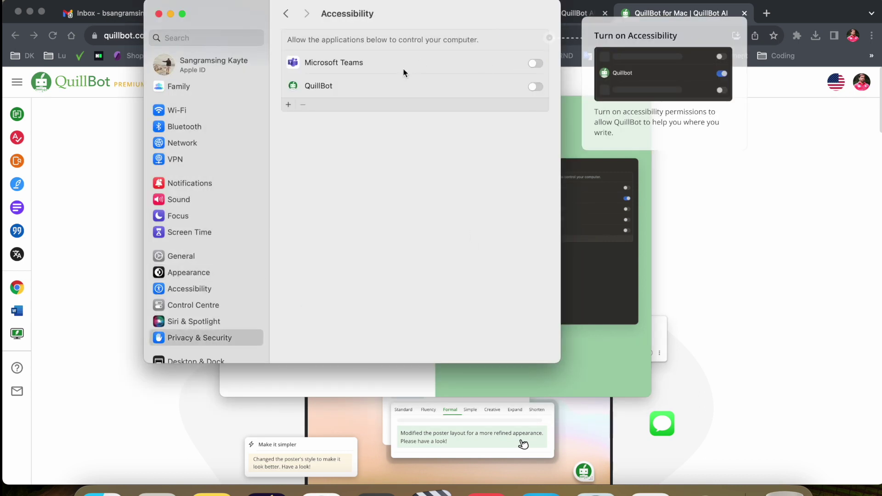
pyautogui.click(534, 86)
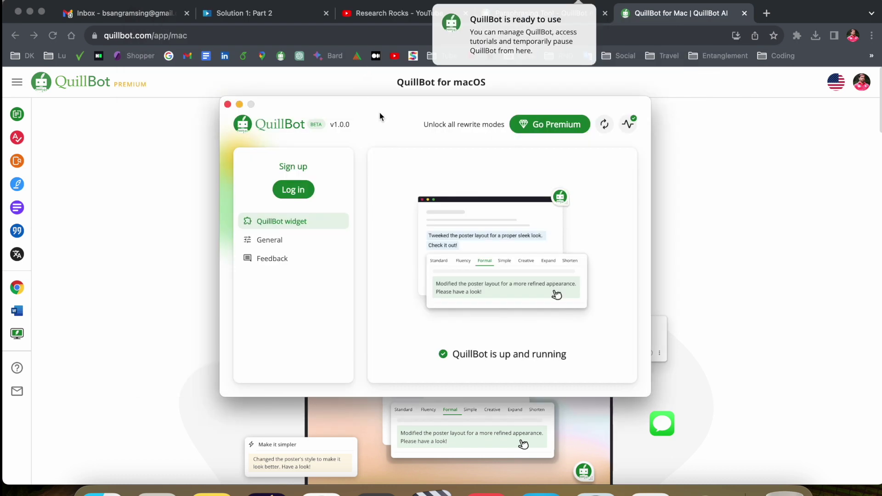
pyautogui.moveTo(380, 113); pyautogui.dragTo(390, 132)
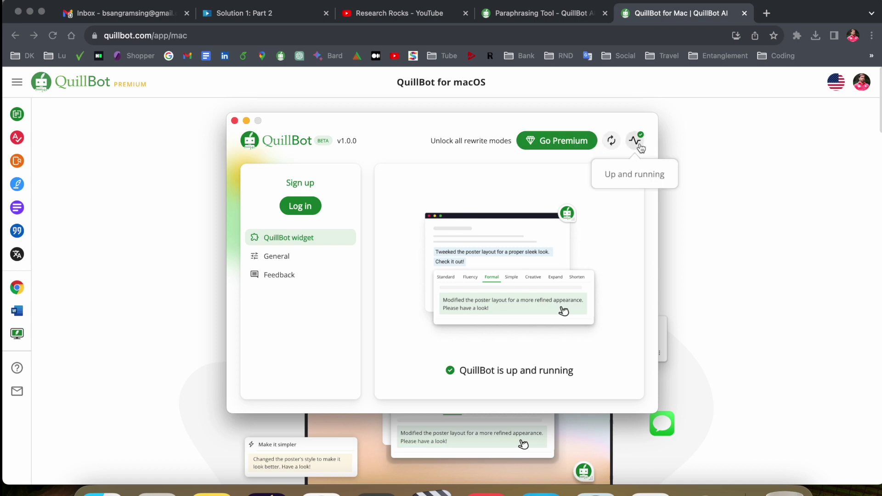
# - Keep American English in the General settings' 'I write in' dropdown
pyautogui.click(315, 261)
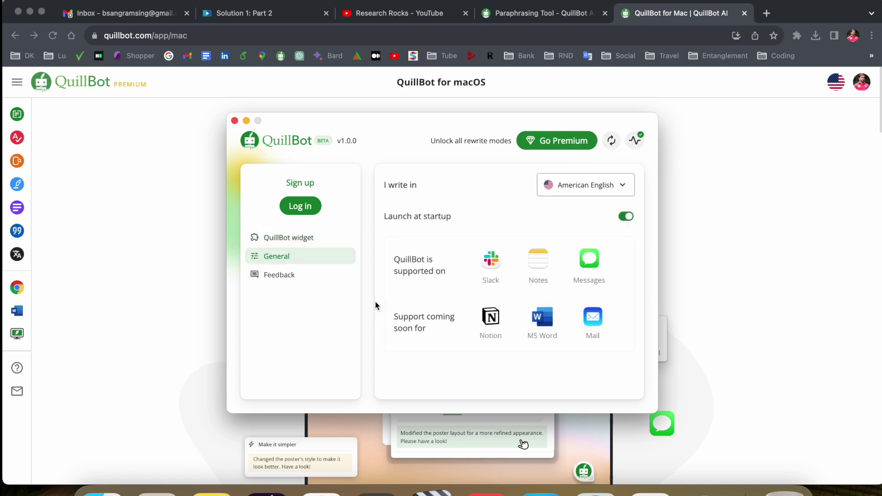
pyautogui.click(598, 185)
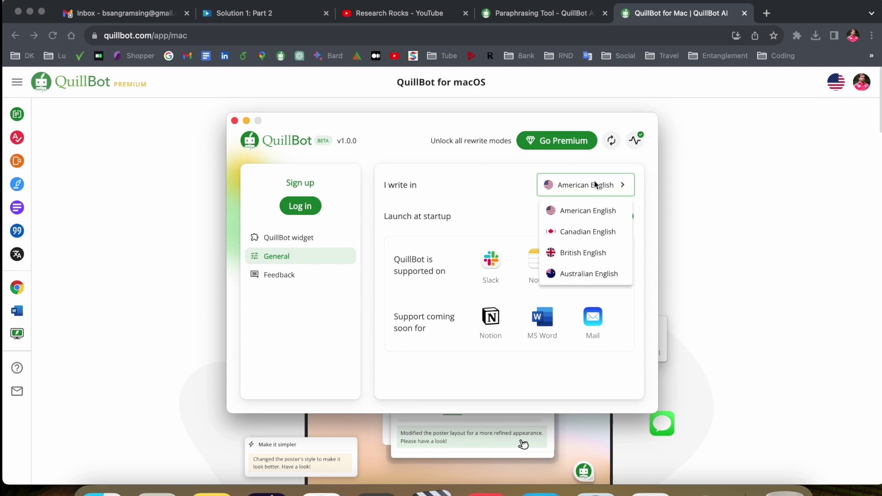
pyautogui.click(597, 186)
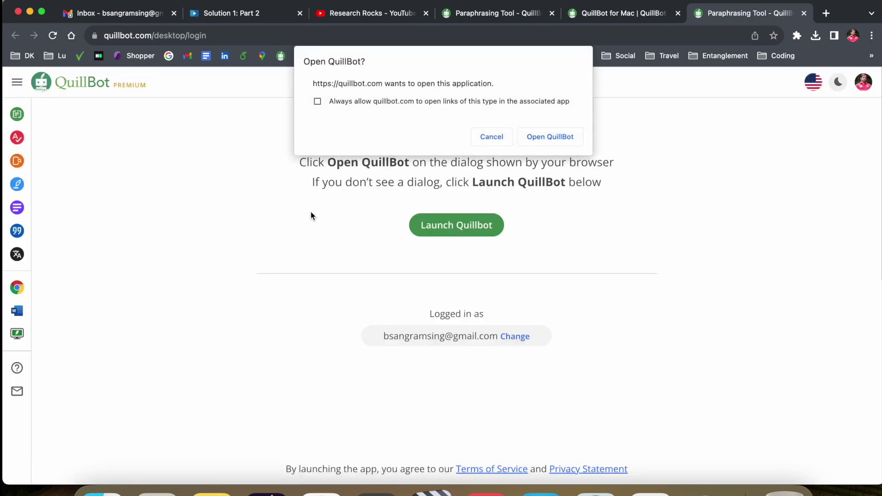
# - Approve Open QuillBot in the browser dialog to sign the desktop app in
pyautogui.click(545, 142)
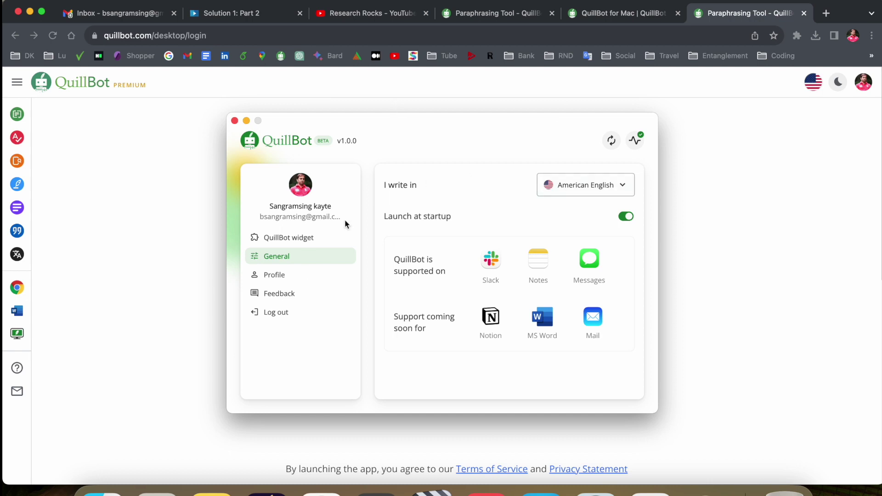
# - Open Messages from Launchpad and dismiss the QuillBot introduction tip
pyautogui.click(157, 490)
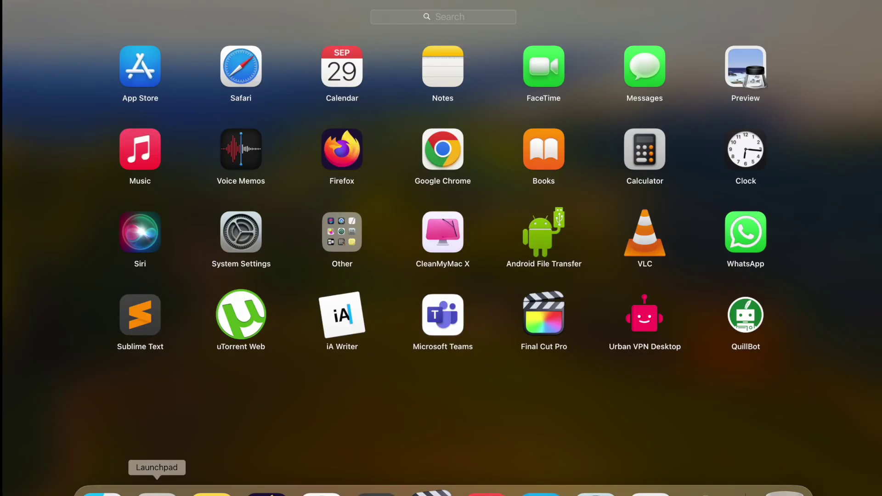
pyautogui.click(629, 113)
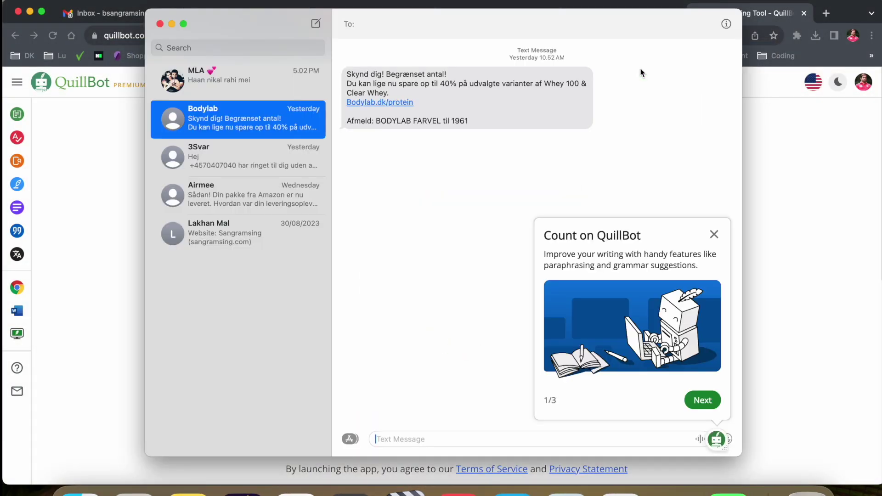
pyautogui.click(718, 444)
pyautogui.moveTo(717, 439)
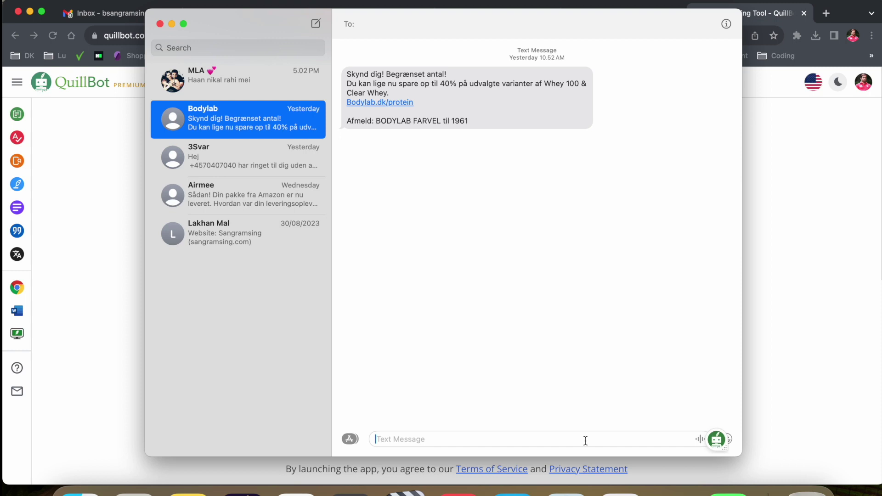
# - Compose a message about installing QuillBot on a Mac and show its paraphrase suggestions
pyautogui.press('F5')
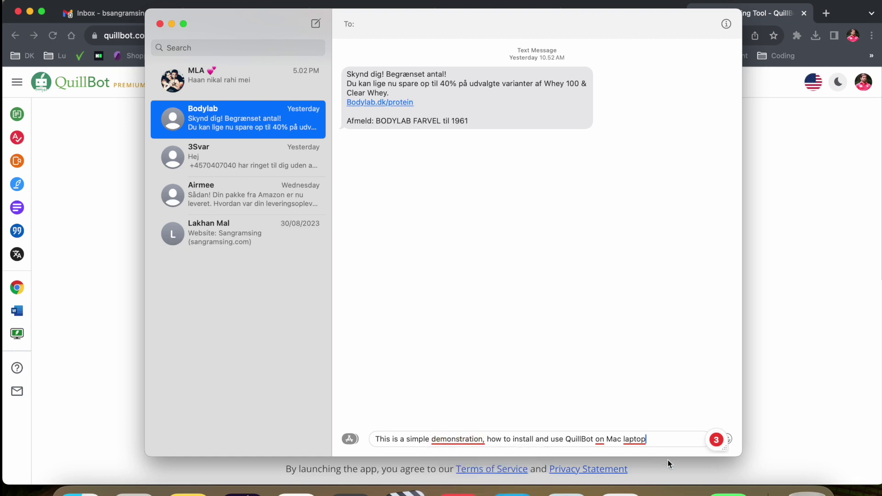
pyautogui.tripleClick(649, 439)
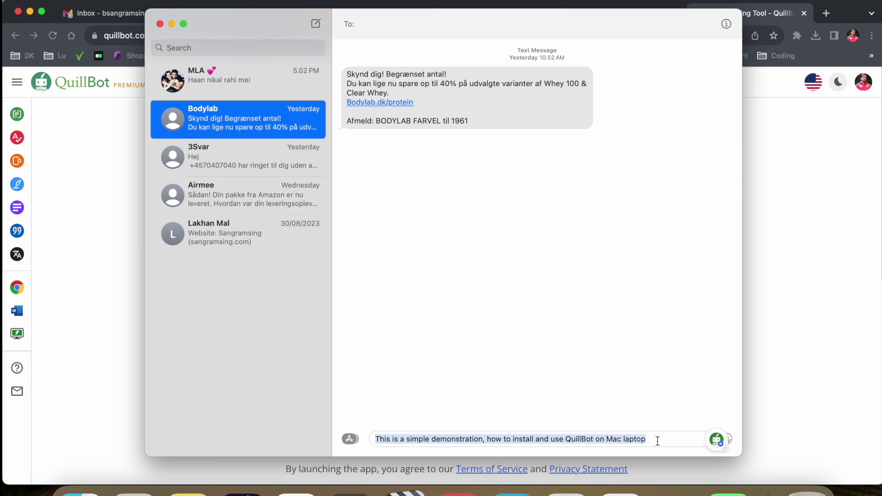
pyautogui.click(714, 439)
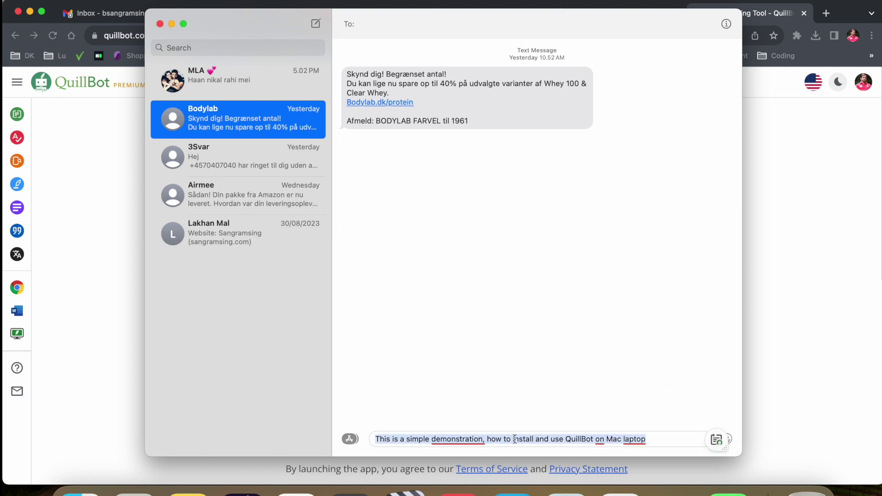
pyautogui.click(716, 442)
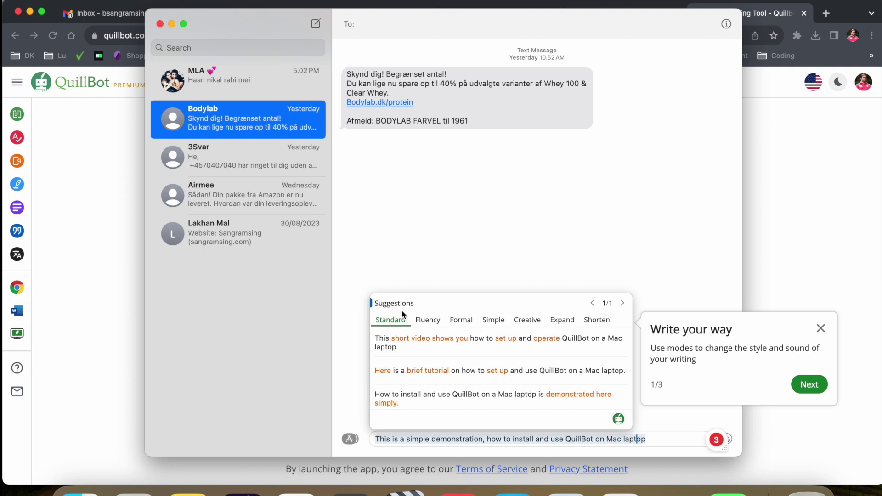
# - Preview the Fluency, Formal, Simple and Creative rewrites, then switch to Expand
pyautogui.click(428, 323)
pyautogui.click(461, 321)
pyautogui.click(493, 322)
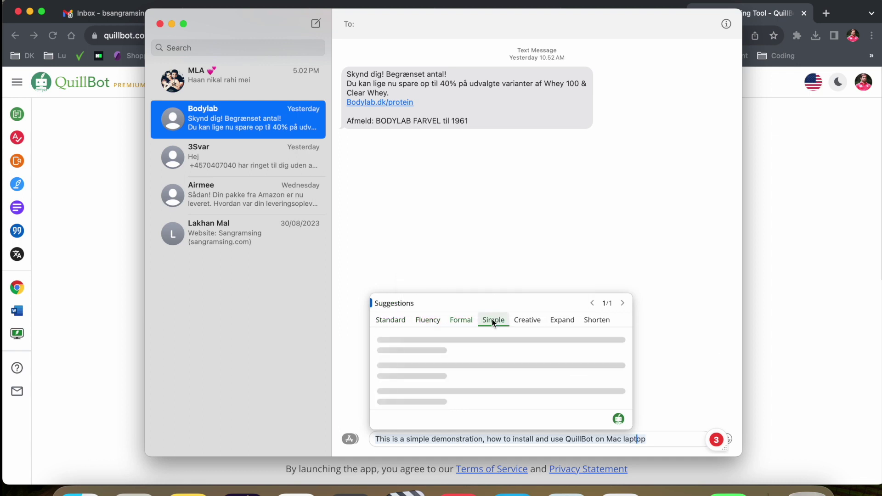
pyautogui.click(533, 320)
pyautogui.click(557, 323)
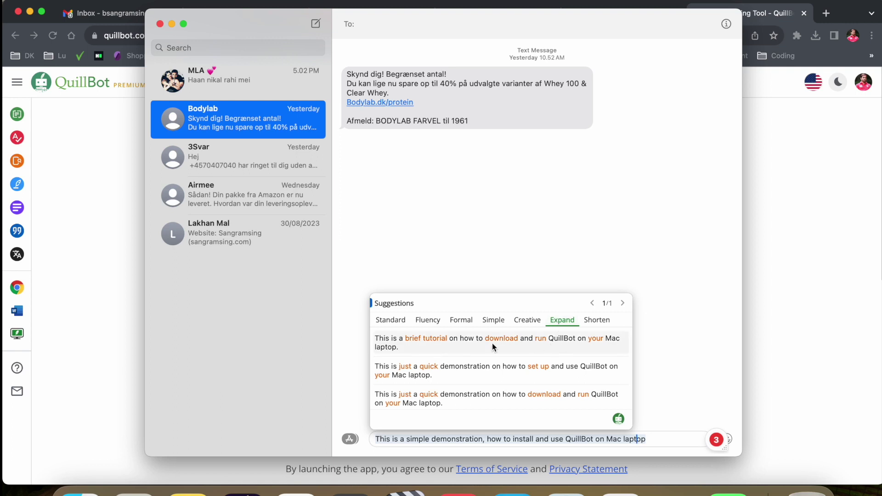
# - Replace the draft with the first expanded paraphrase, send it, and hide Messages
pyautogui.click(450, 345)
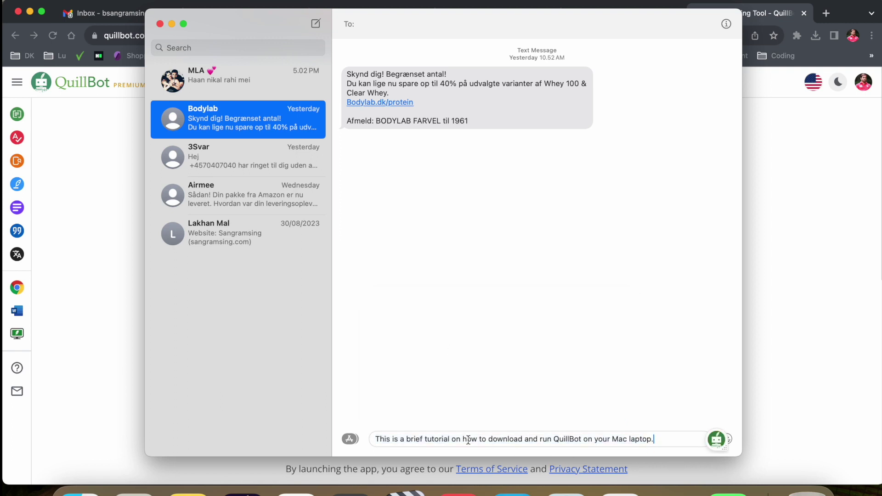
pyautogui.press('Return')
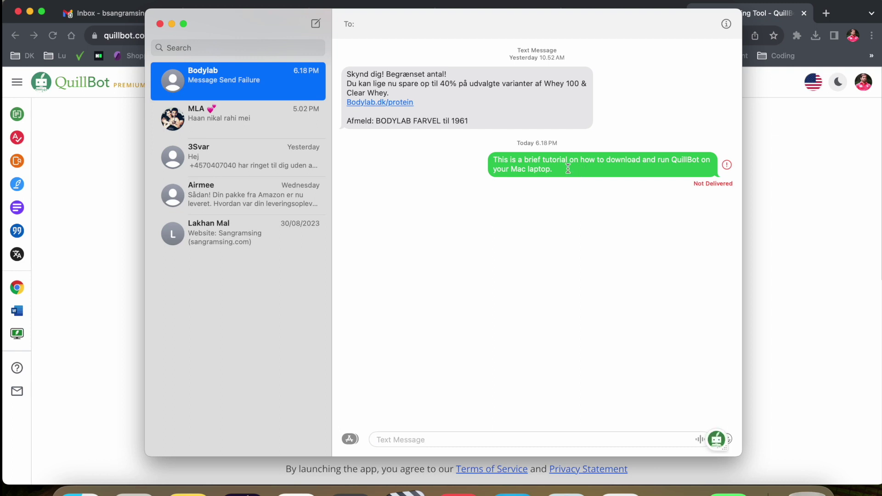
pyautogui.click(810, 238)
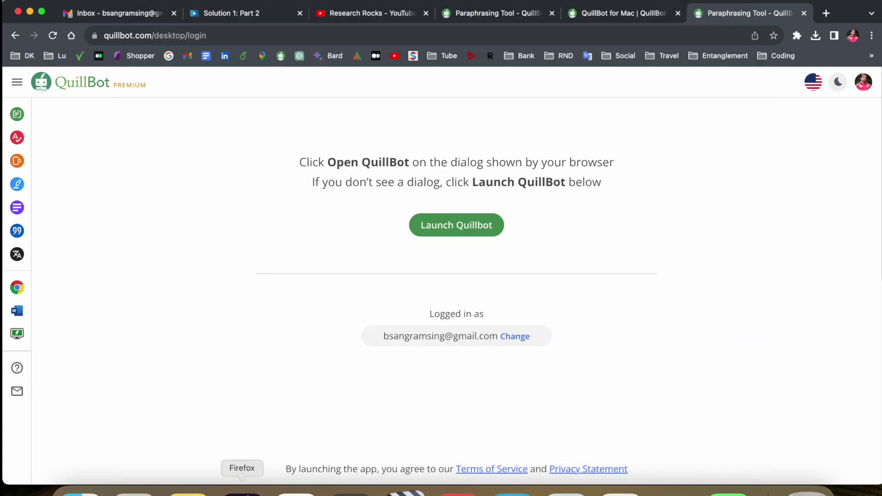
# - Select the Swagger paragraph in Notes and show QuillBot's Expand paraphrases
pyautogui.click(188, 492)
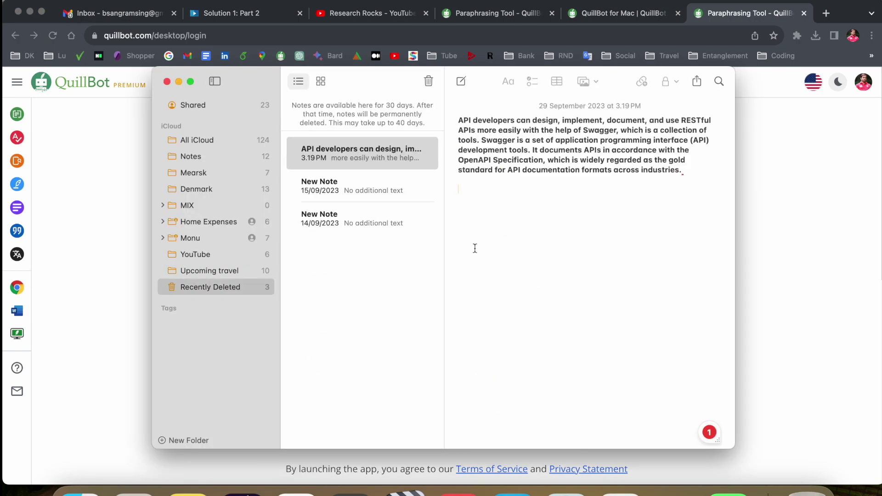
pyautogui.moveTo(663, 183); pyautogui.dragTo(426, 129)
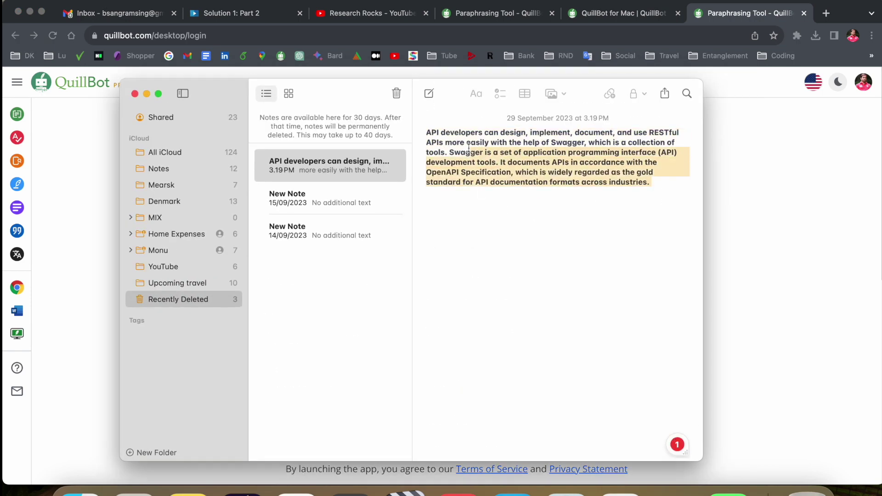
pyautogui.click(677, 446)
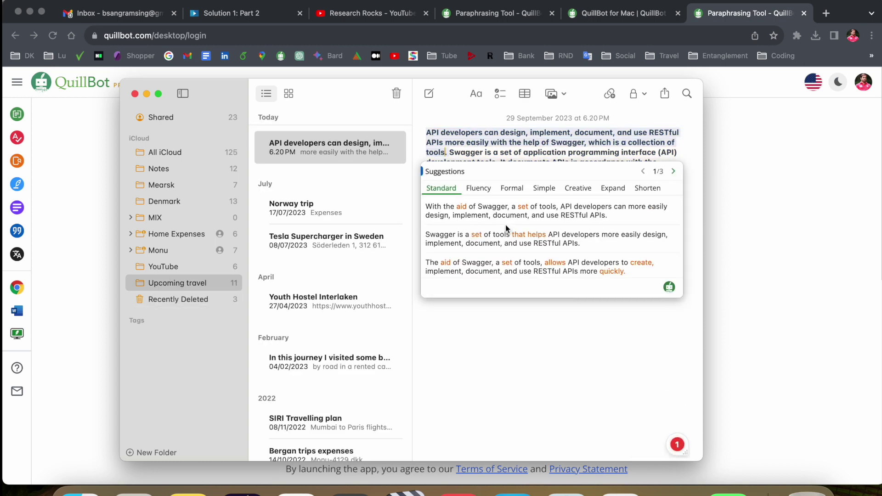
pyautogui.click(615, 191)
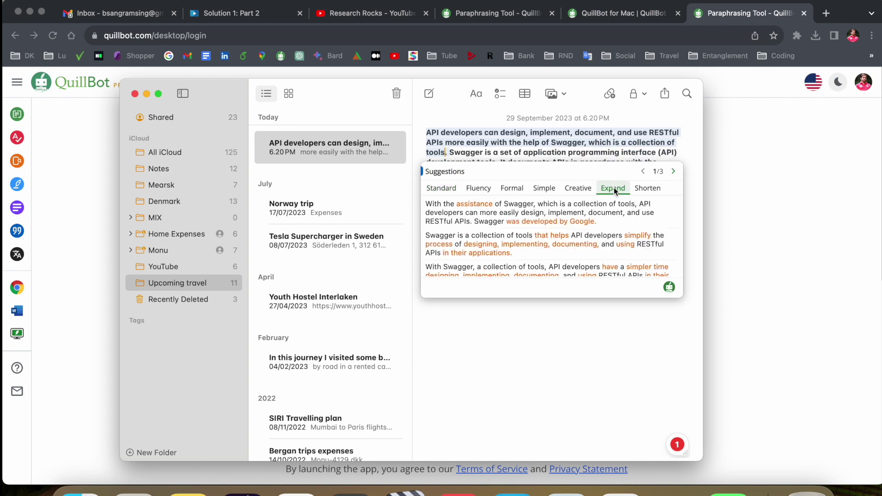
# - Replace each of the three sentences with an expanded suggestion
pyautogui.click(542, 210)
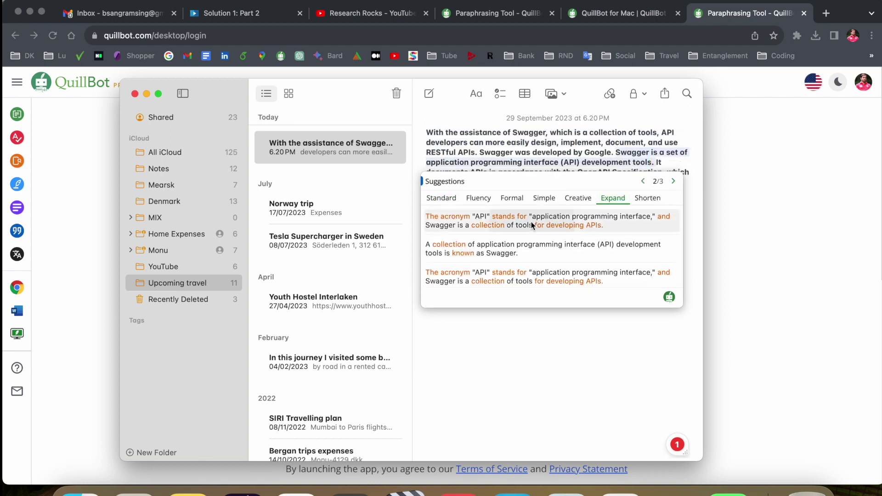
pyautogui.click(532, 226)
pyautogui.click(511, 269)
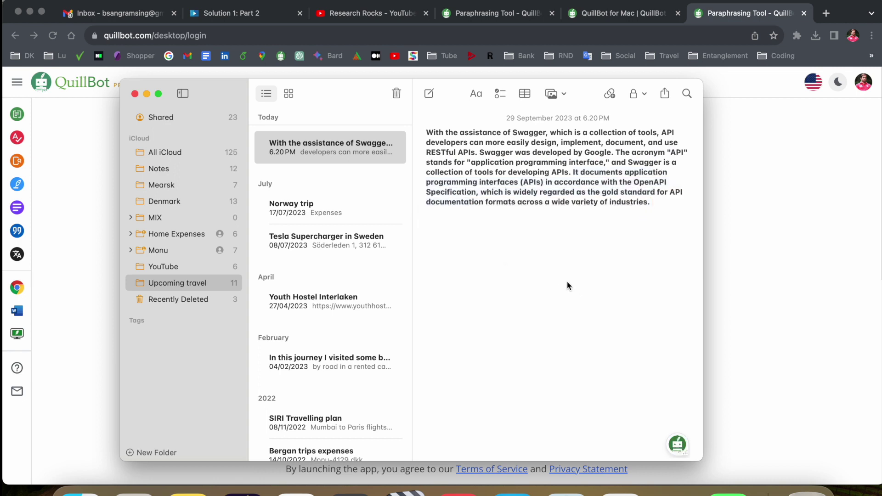